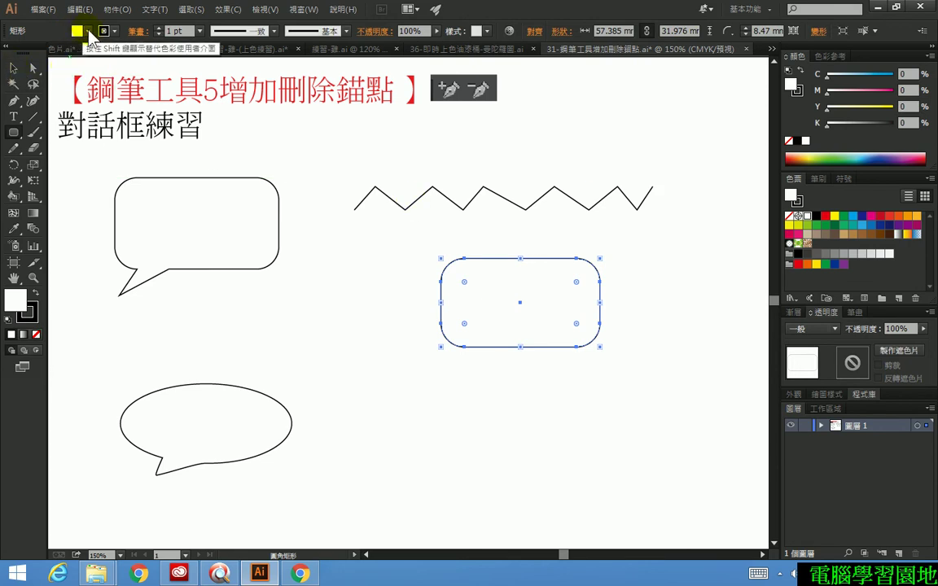
Remove the fill from the new rounded rectangle, leaving only its 1 pt black outline
{"action": "left_click", "coordinate": [89, 31]}
{"action": "left_click", "coordinate": [8, 52]}
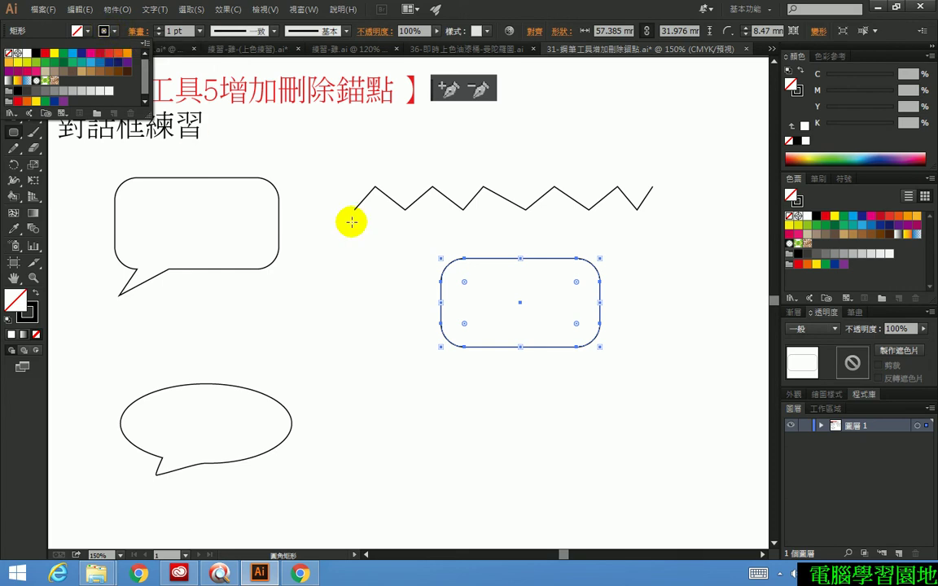
{"action": "left_click", "coordinate": [334, 177]}
{"action": "left_click", "coordinate": [14, 69]}
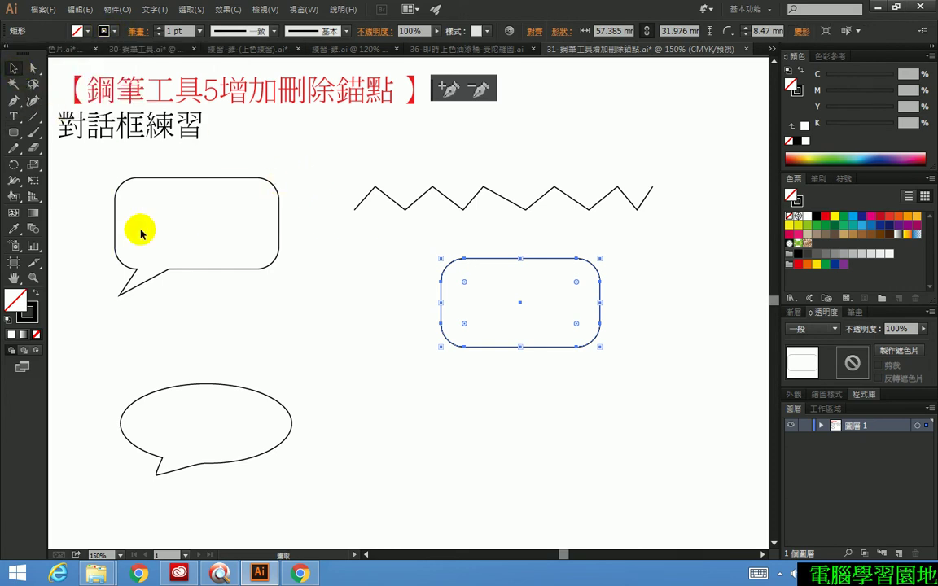
{"action": "left_click", "coordinate": [560, 405]}
{"action": "left_click", "coordinate": [470, 350]}
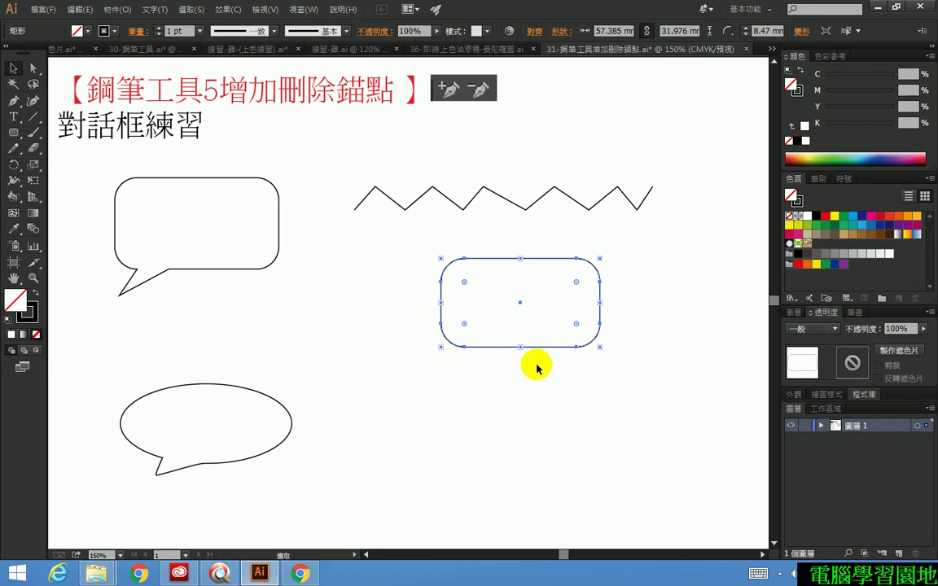
Add three anchor points with the Add Anchor Point tool along the left part of the rounded rectangle's bottom edge
{"action": "scroll", "coordinate": [517, 368], "scroll_direction": "up", "scroll_amount": 3}
{"action": "scroll", "coordinate": [516, 368], "scroll_direction": "up", "scroll_amount": 1}
{"action": "left_click_drag", "start_coordinate": [469, 356], "coordinate": [402, 431]}
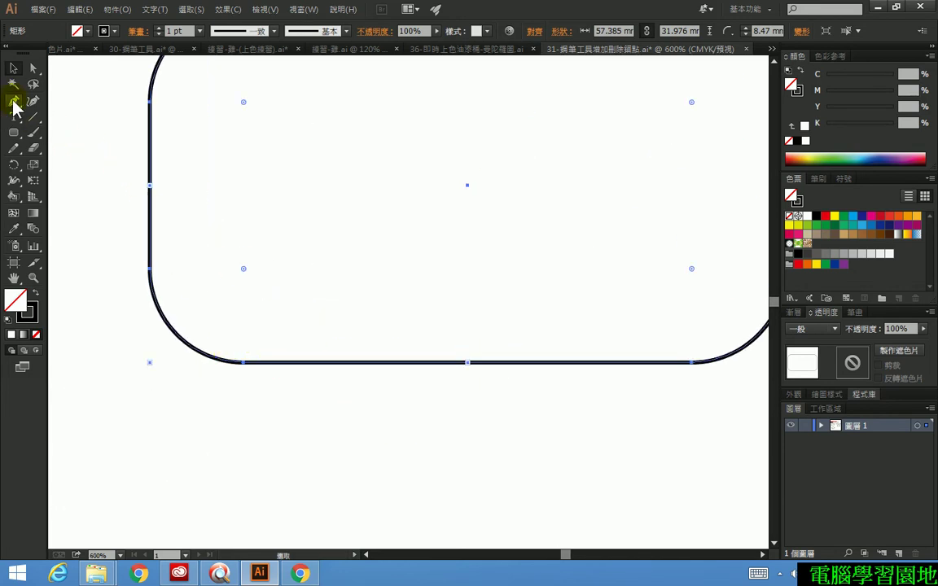
{"action": "left_click", "coordinate": [14, 102]}
{"action": "left_click_drag", "start_coordinate": [16, 102], "coordinate": [78, 113]}
{"action": "left_click", "coordinate": [283, 363]}
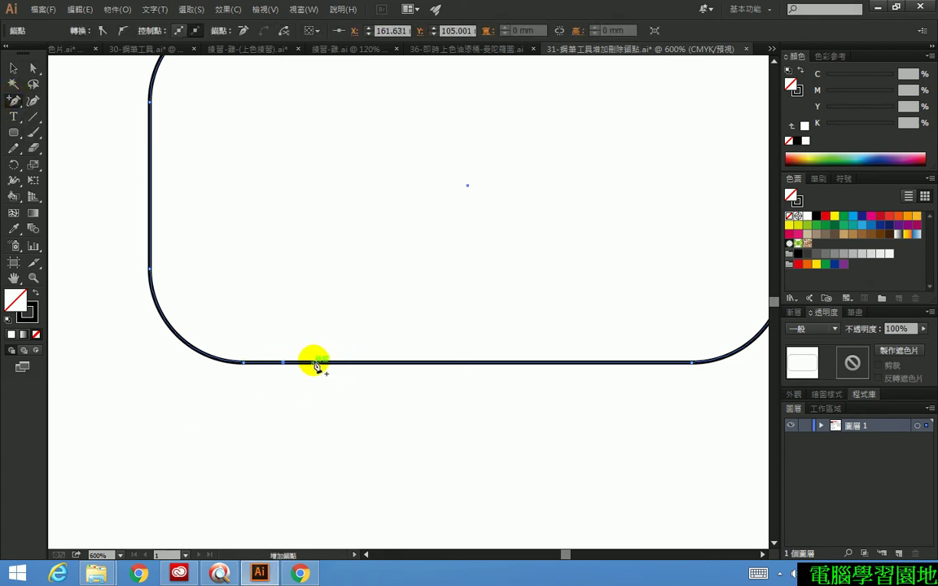
{"action": "left_click", "coordinate": [322, 363]}
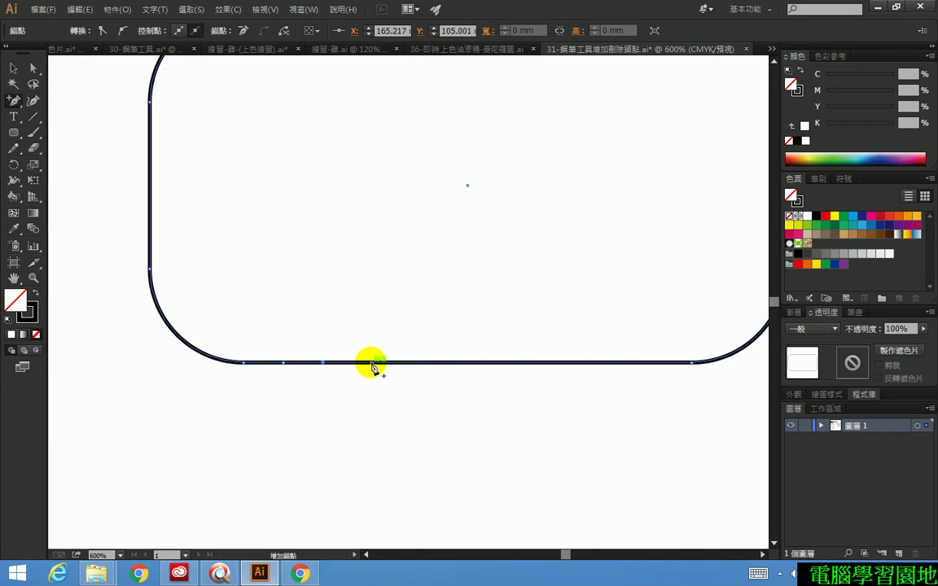
{"action": "left_click", "coordinate": [371, 363]}
{"action": "key", "text": "ctrl"}
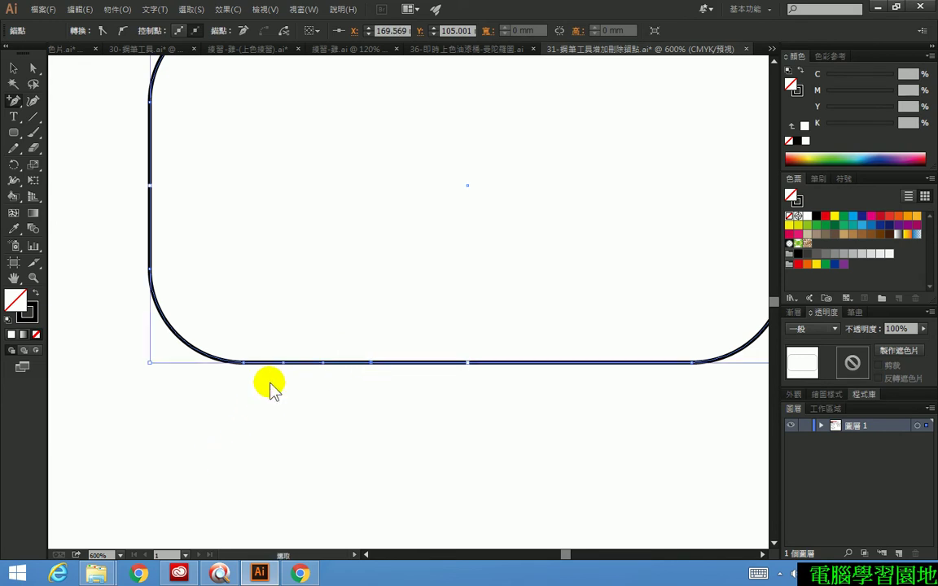
{"action": "key", "text": "ctrl"}
{"action": "mouse_move", "coordinate": [288, 389]}
{"action": "left_mouse_down"}
{"action": "mouse_move", "coordinate": [279, 341]}
{"action": "mouse_move", "coordinate": [283, 374]}
{"action": "mouse_move", "coordinate": [371, 376]}
{"action": "left_mouse_up"}
{"action": "key", "text": "Escape"}
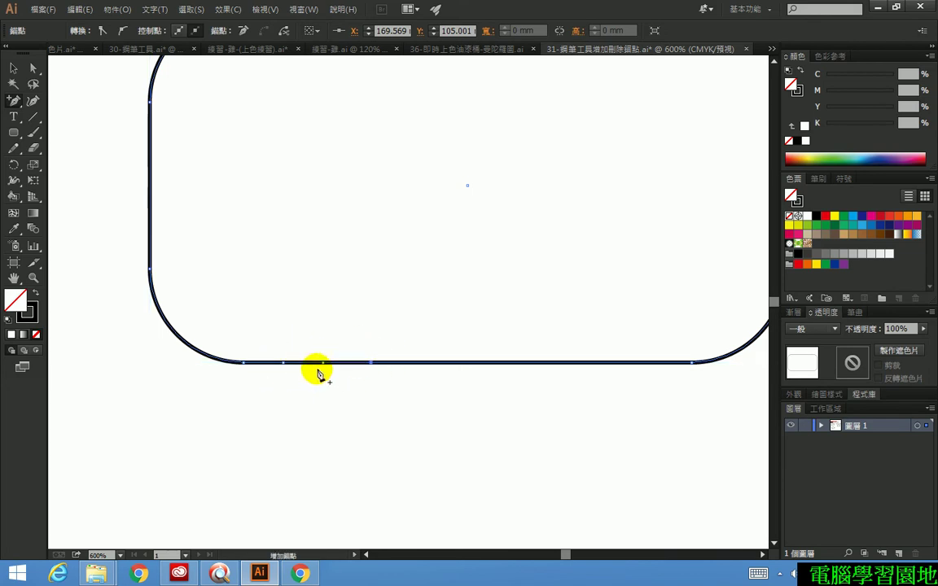
Pull the middle of the three added anchor points down and to the left to form a pointed speech-bubble tail
{"action": "left_click", "coordinate": [33, 70]}
{"action": "left_click", "coordinate": [319, 364]}
{"action": "left_click_drag", "start_coordinate": [320, 367], "coordinate": [174, 485]}
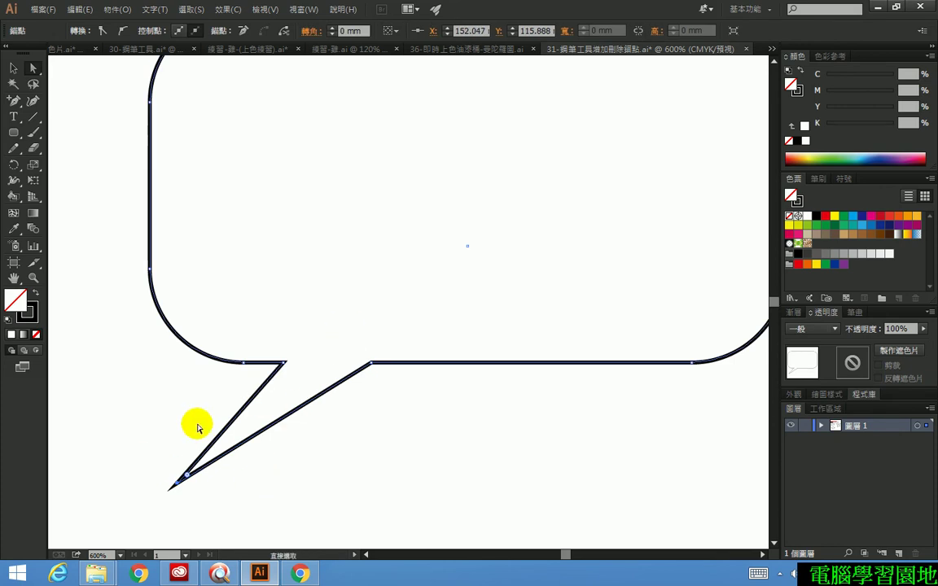
{"action": "key", "text": "ctrl+shift+d"}
{"action": "left_click_drag", "start_coordinate": [282, 365], "coordinate": [295, 364]}
{"action": "left_click_drag", "start_coordinate": [379, 368], "coordinate": [380, 370]}
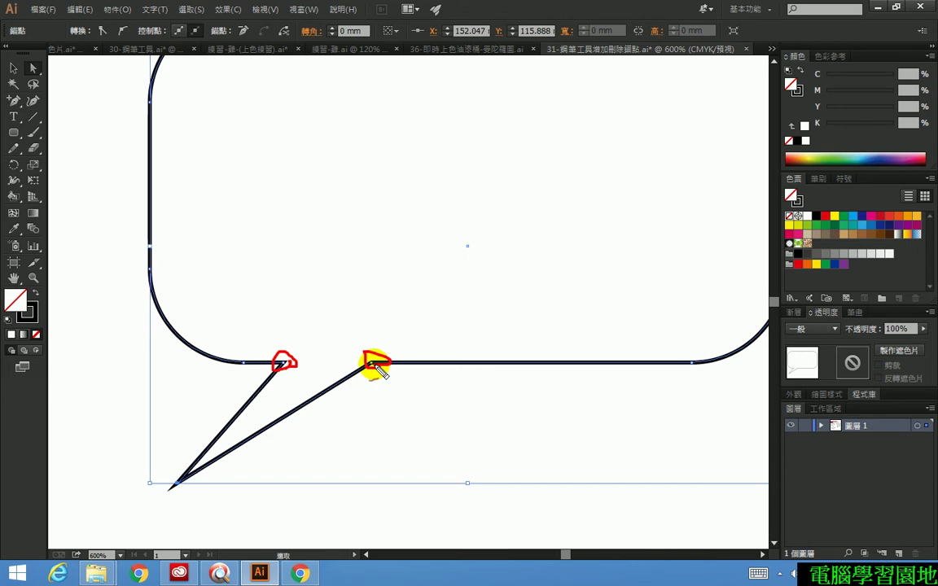
{"action": "key", "text": "Escape"}
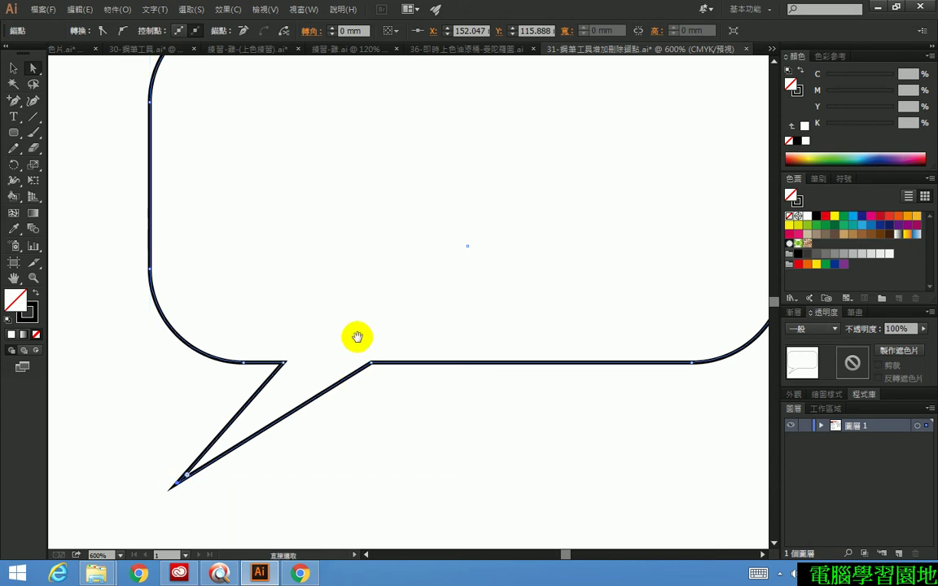
Draw an ellipse about 56 mm wide and 27 mm high in the empty area below the finished rounded speech bubble
{"action": "scroll", "coordinate": [362, 326], "scroll_direction": "down", "scroll_amount": 1}
{"action": "scroll", "coordinate": [364, 302], "scroll_direction": "down", "scroll_amount": 2}
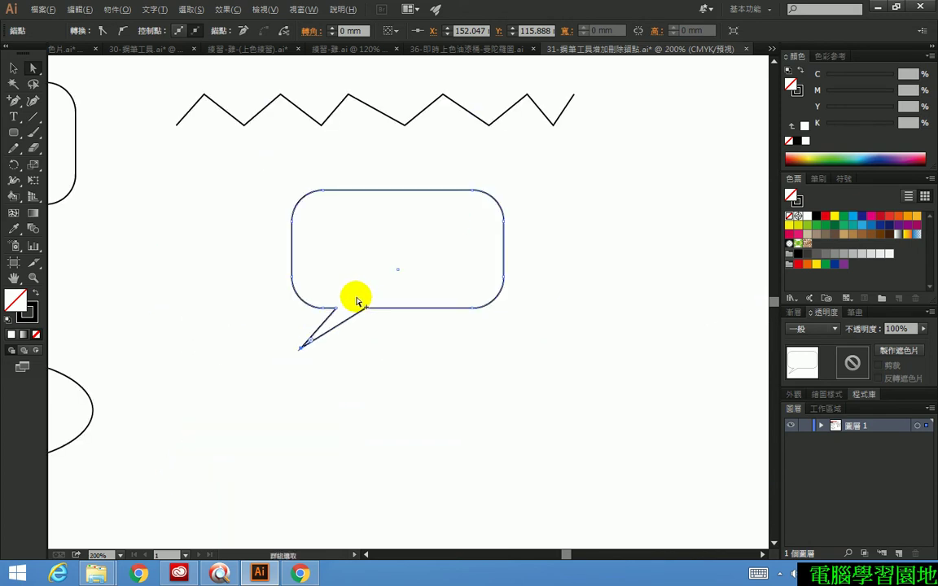
{"action": "left_click", "coordinate": [366, 270]}
{"action": "left_click_drag", "start_coordinate": [247, 326], "coordinate": [370, 203]}
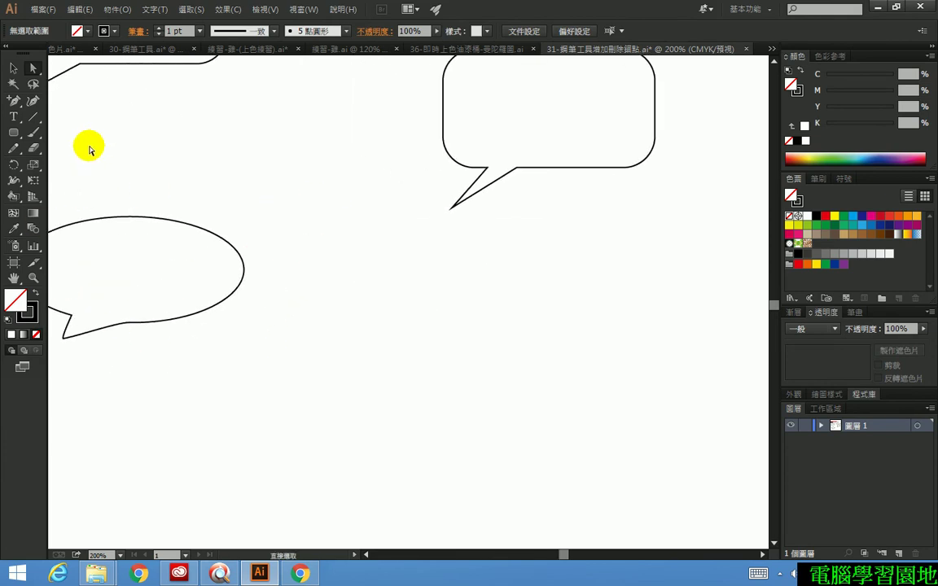
{"action": "left_click_drag", "start_coordinate": [18, 135], "coordinate": [59, 163]}
{"action": "mouse_move", "coordinate": [359, 265]}
{"action": "left_mouse_down"}
{"action": "mouse_move", "coordinate": [480, 269]}
{"action": "mouse_move", "coordinate": [567, 363]}
{"action": "left_mouse_up"}
{"action": "key", "text": "ctrl+="}
{"action": "mouse_move", "coordinate": [488, 341]}
{"action": "left_mouse_down"}
{"action": "mouse_move", "coordinate": [581, 404]}
{"action": "mouse_move", "coordinate": [556, 408]}
{"action": "mouse_move", "coordinate": [591, 377]}
{"action": "left_mouse_up"}
{"action": "key", "text": "Escape"}
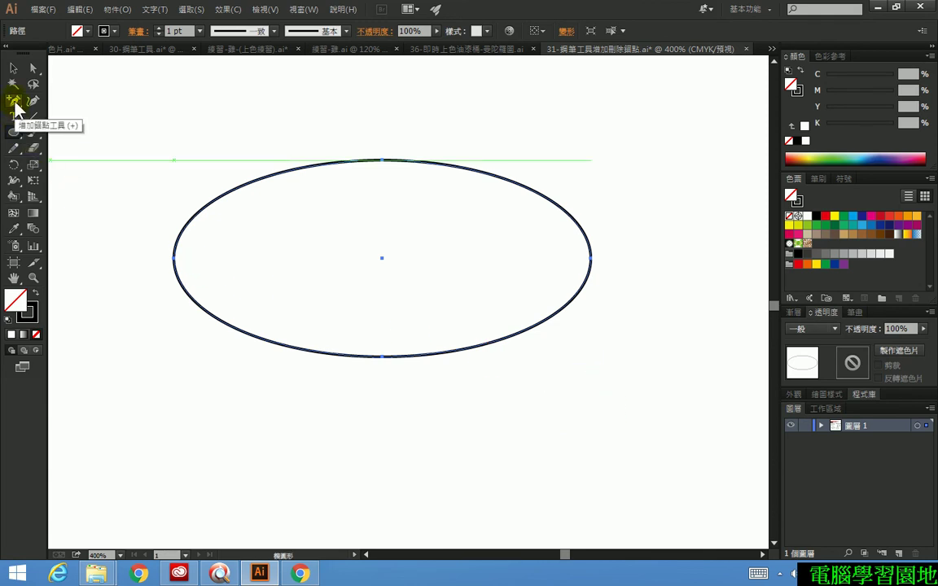
Add two neighbouring anchor points on the lower-right curve of the ellipse with the Add Anchor Point tool
{"action": "left_click_drag", "start_coordinate": [14, 100], "coordinate": [77, 117]}
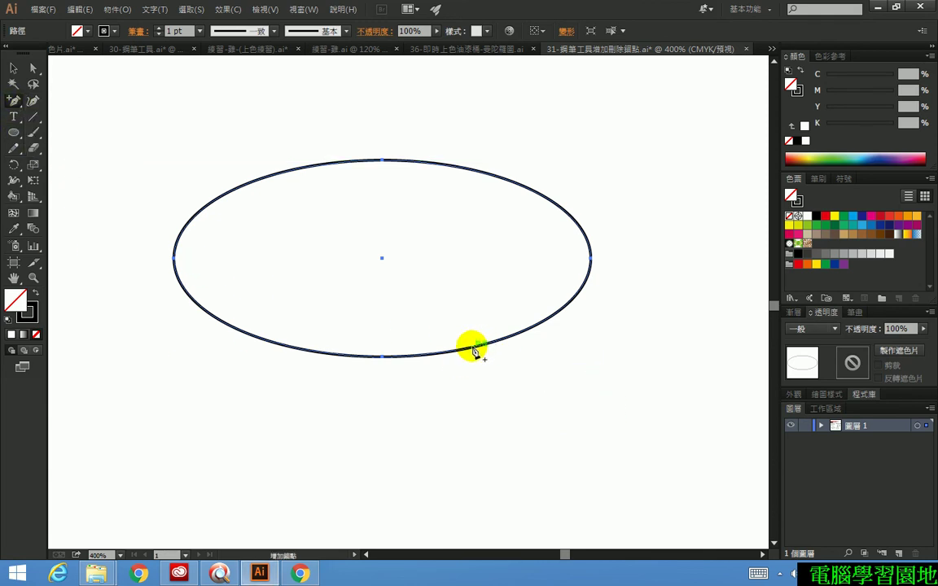
{"action": "left_click", "coordinate": [505, 338]}
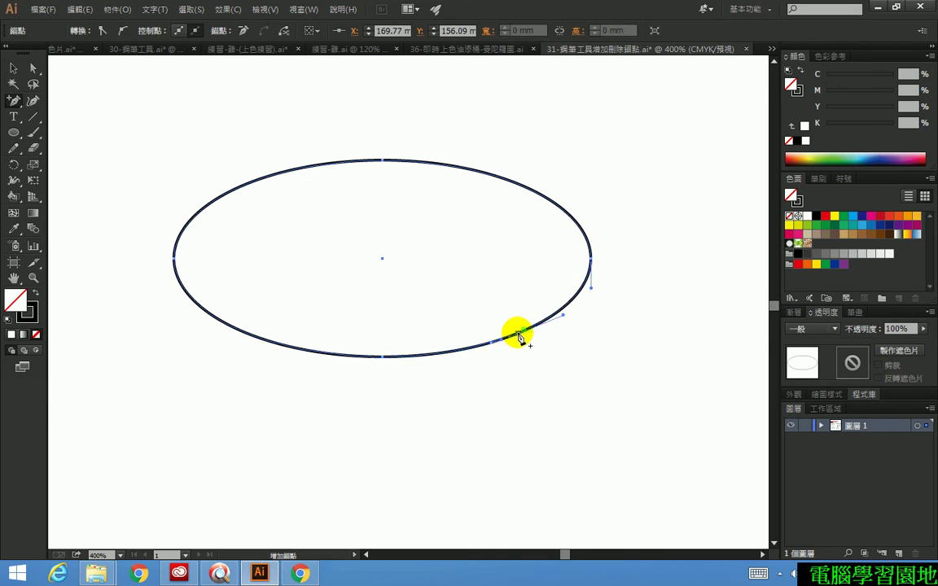
{"action": "left_click", "coordinate": [12, 69]}
{"action": "left_click", "coordinate": [33, 70]}
{"action": "left_click", "coordinate": [523, 373]}
{"action": "left_click", "coordinate": [517, 332]}
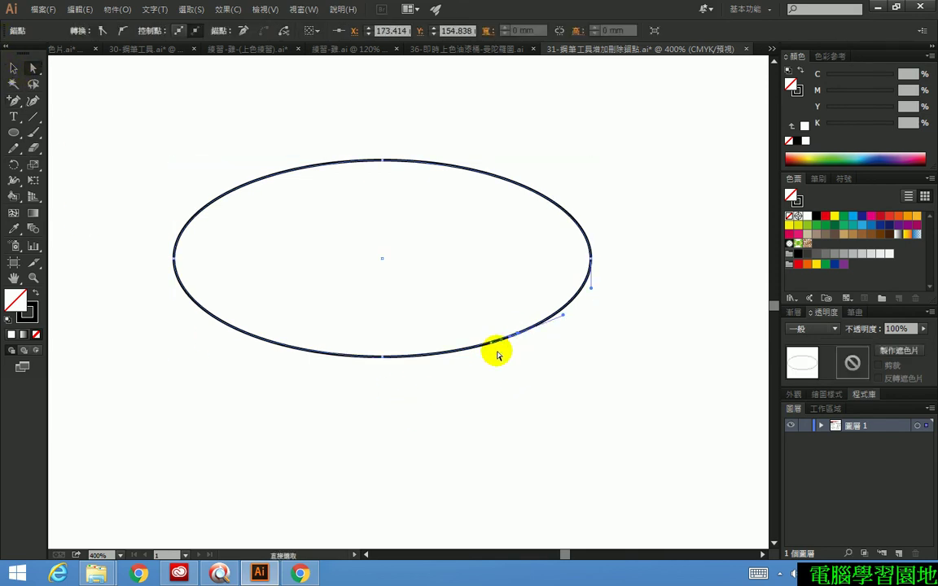
Try to pull the first added anchor point of the ellipse outward into a tail and undo the changes
{"action": "scroll", "coordinate": [492, 360], "scroll_direction": "up", "scroll_amount": 2}
{"action": "key", "text": "ctrl+a"}
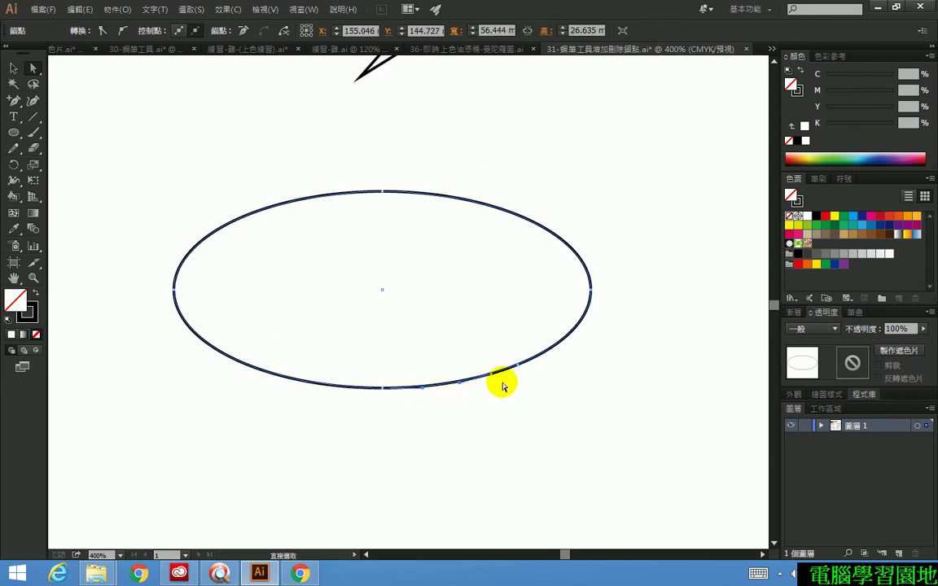
{"action": "left_click", "coordinate": [494, 376]}
{"action": "left_click_drag", "start_coordinate": [493, 376], "coordinate": [538, 412]}
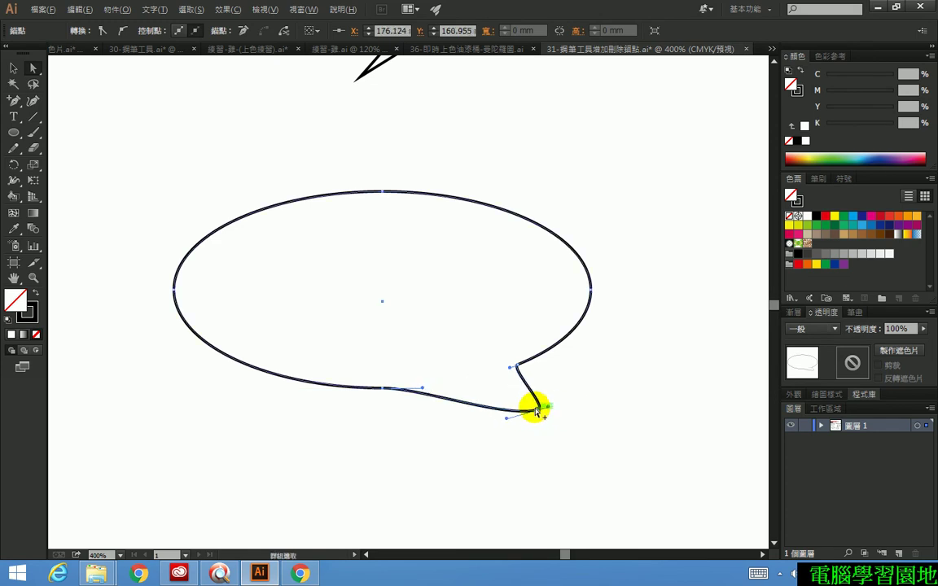
{"action": "left_click", "coordinate": [538, 411], "text": "alt"}
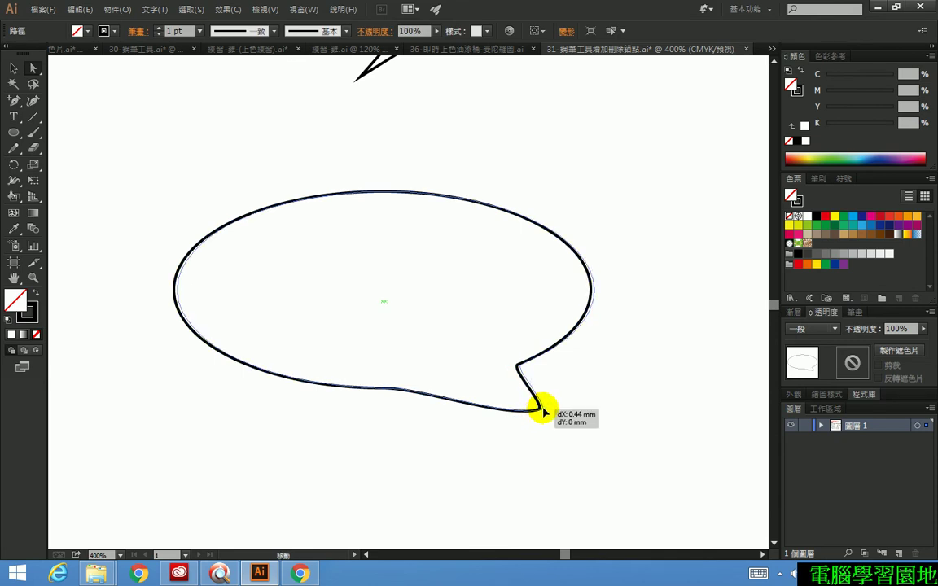
{"action": "key", "text": "ctrl+z"}
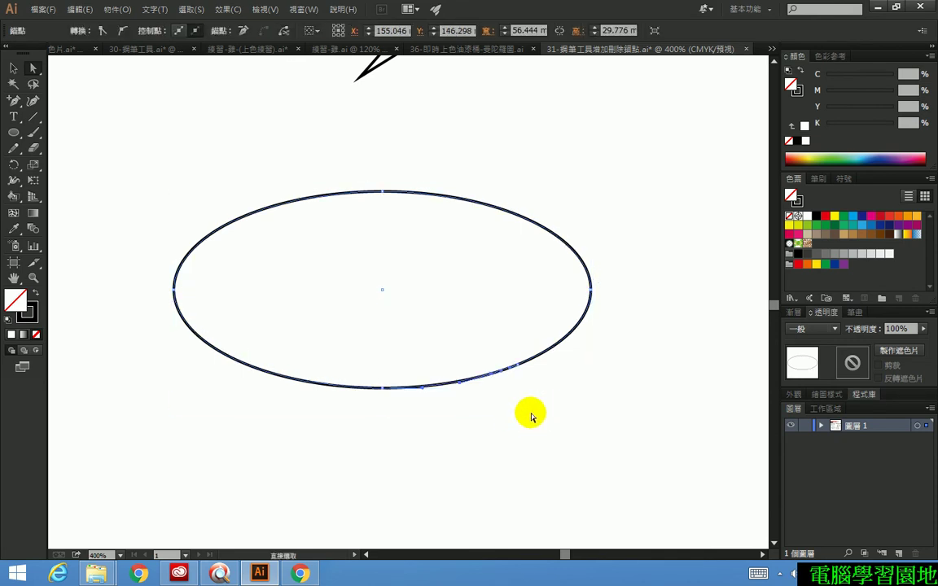
Pull the left one of the ellipse's two added anchor points downward to form a curved tail, shaping its sides with the direction handles
{"action": "left_click_drag", "start_coordinate": [504, 372], "coordinate": [529, 384]}
{"action": "key", "text": "ctrl+z"}
{"action": "left_click_drag", "start_coordinate": [505, 427], "coordinate": [443, 383]}
{"action": "left_click", "coordinate": [612, 456]}
{"action": "key", "text": "ctrl+z"}
{"action": "left_click", "coordinate": [534, 417]}
{"action": "left_click_drag", "start_coordinate": [503, 428], "coordinate": [508, 401]}
{"action": "key", "text": "ctrl+z"}
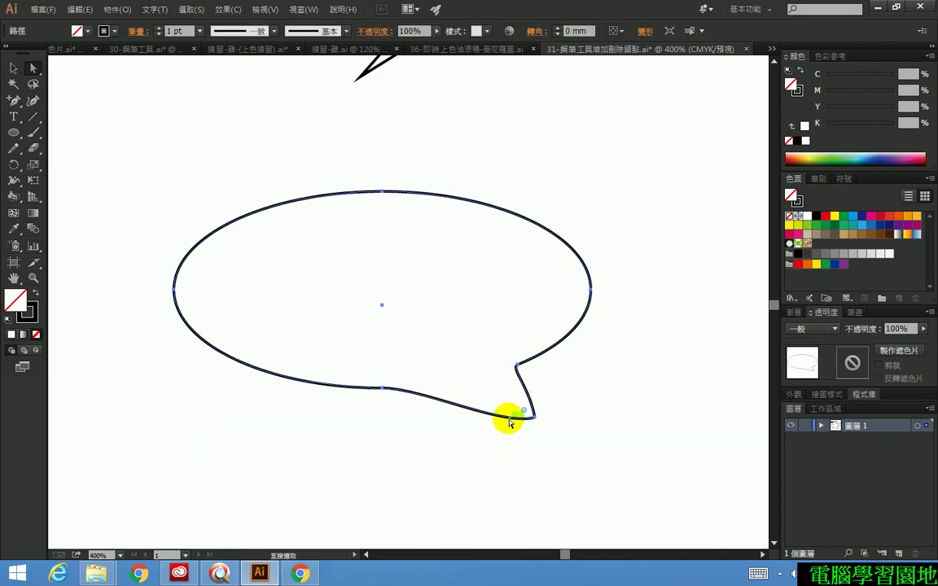
Move the oval bubble up and to the left, and adjust the tail tip's left direction handle to flatten its lower curve
{"action": "left_click", "coordinate": [13, 68]}
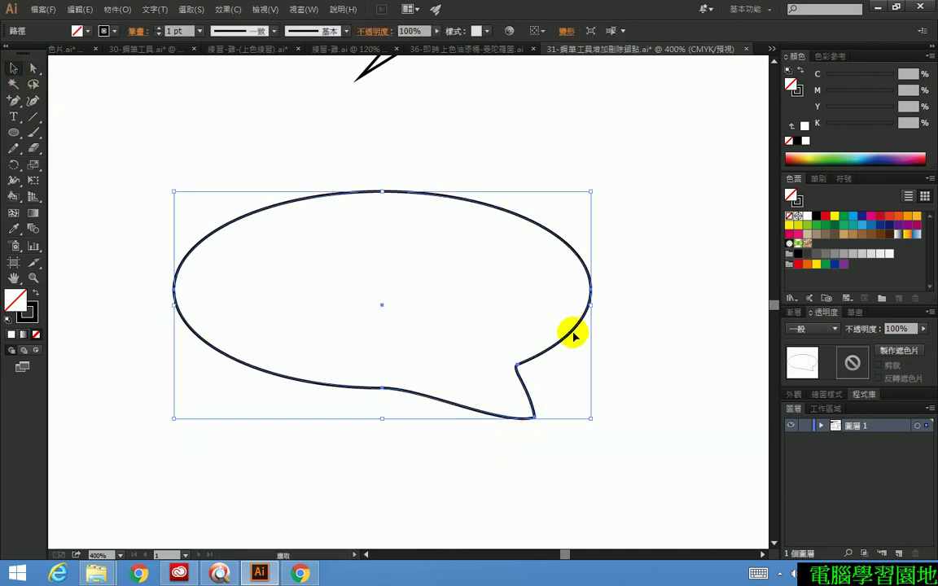
{"action": "key", "text": "ctrl+z"}
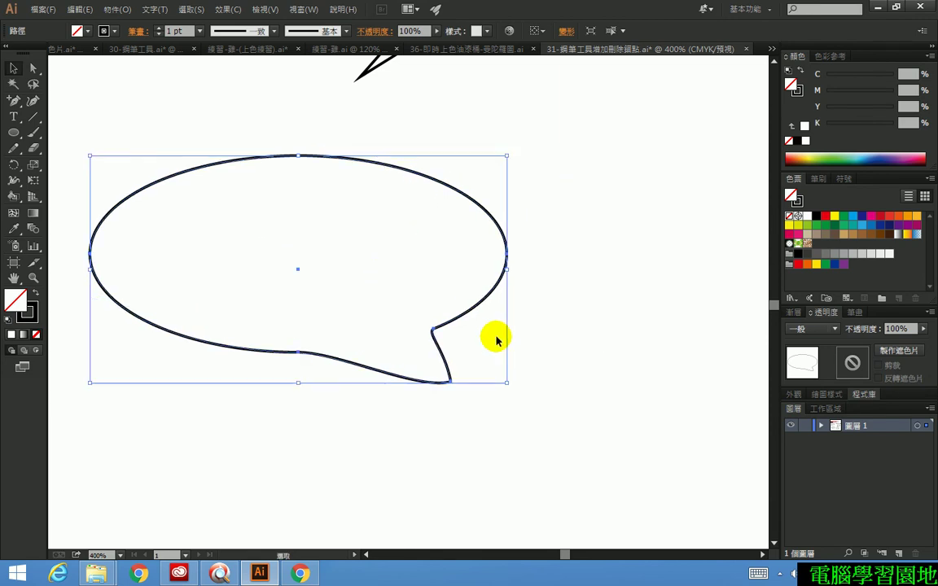
{"action": "left_click", "coordinate": [34, 68]}
{"action": "left_click", "coordinate": [447, 381]}
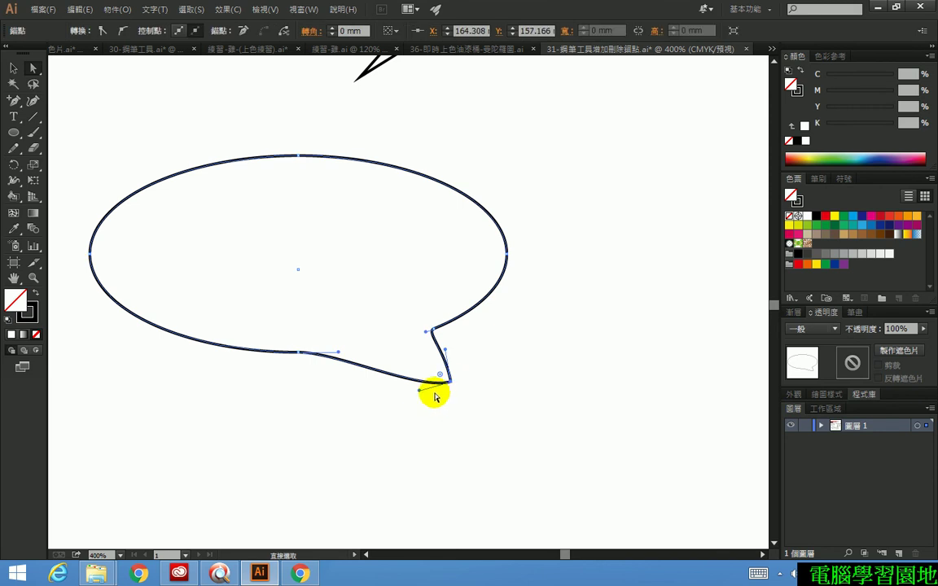
{"action": "mouse_move", "coordinate": [418, 389]}
{"action": "left_mouse_down"}
{"action": "mouse_move", "coordinate": [423, 356]}
{"action": "mouse_move", "coordinate": [408, 370]}
{"action": "mouse_move", "coordinate": [411, 383]}
{"action": "left_mouse_up"}
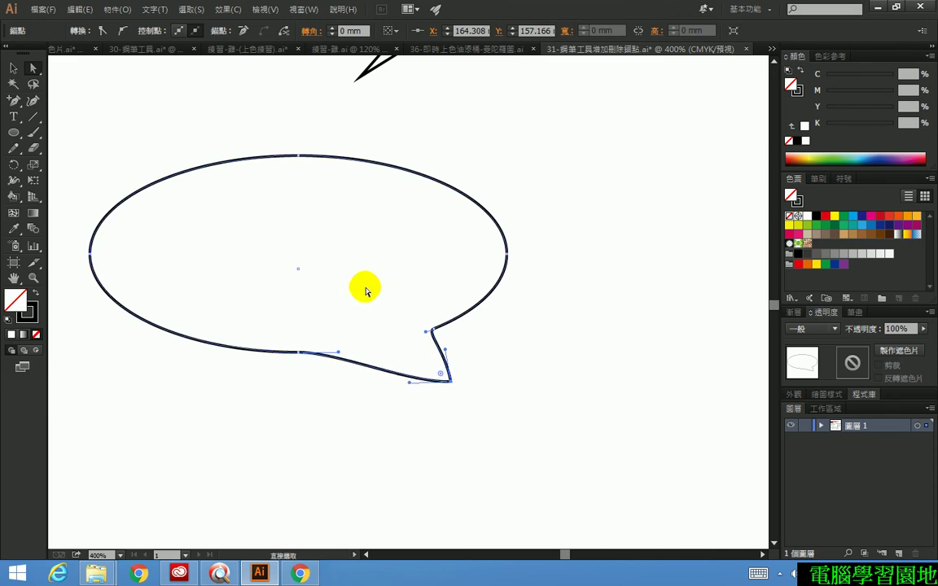
Draw an upright triangle in the empty space to the right of the oval bubble with the Polygon tool
{"action": "left_click_drag", "start_coordinate": [310, 257], "coordinate": [371, 314]}
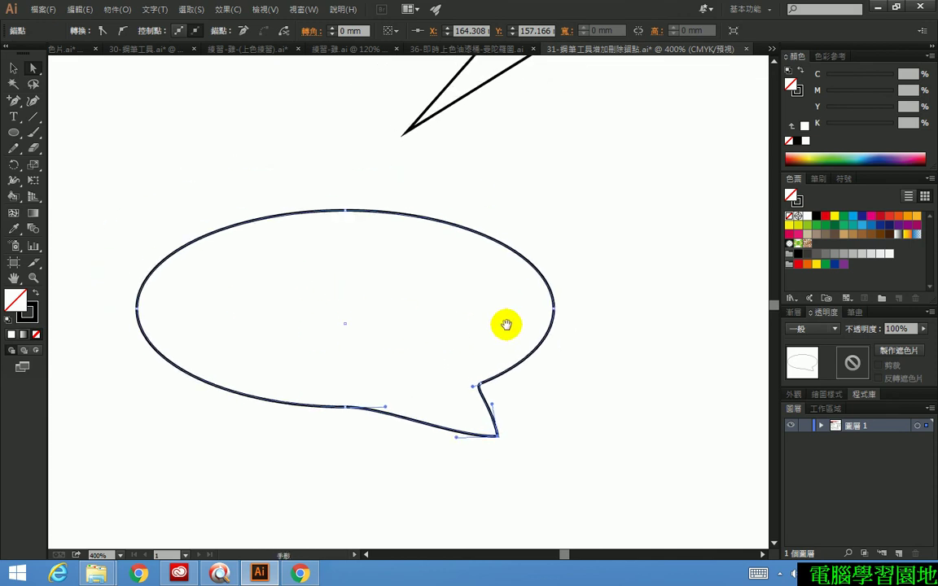
{"action": "left_click_drag", "start_coordinate": [450, 328], "coordinate": [288, 348]}
{"action": "left_click_drag", "start_coordinate": [14, 100], "coordinate": [77, 117]}
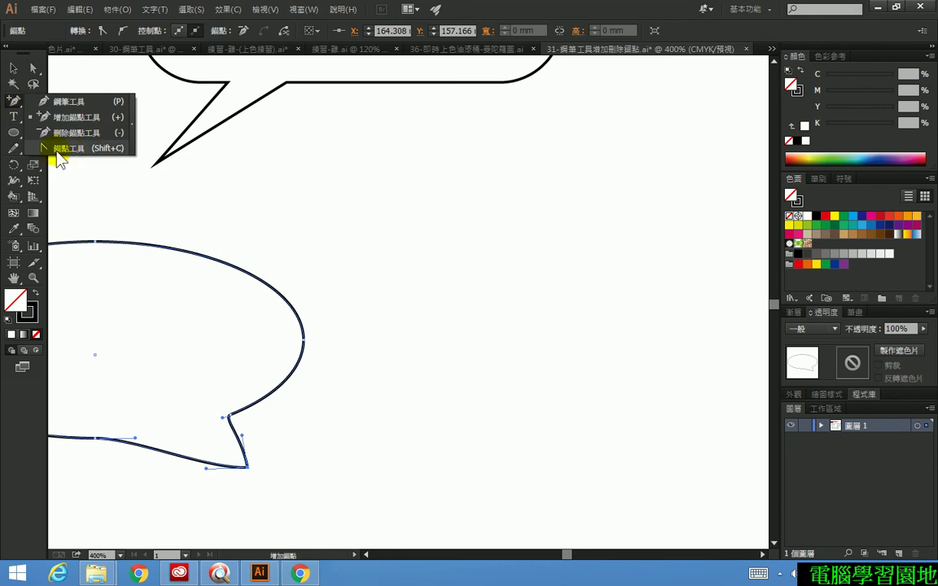
{"action": "left_click_drag", "start_coordinate": [20, 118], "coordinate": [12, 130]}
{"action": "left_click", "coordinate": [14, 103]}
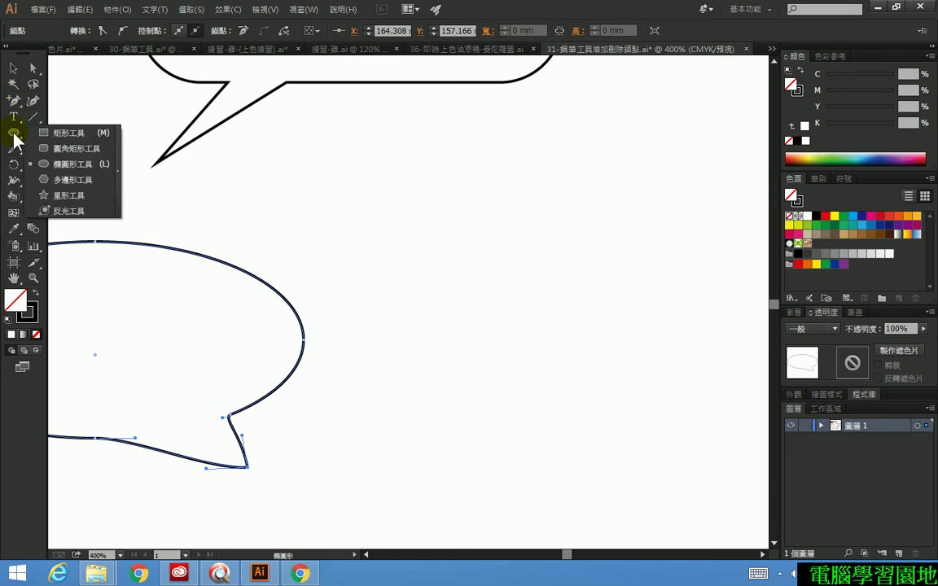
{"action": "left_click_drag", "start_coordinate": [84, 183], "coordinate": [84, 181]}
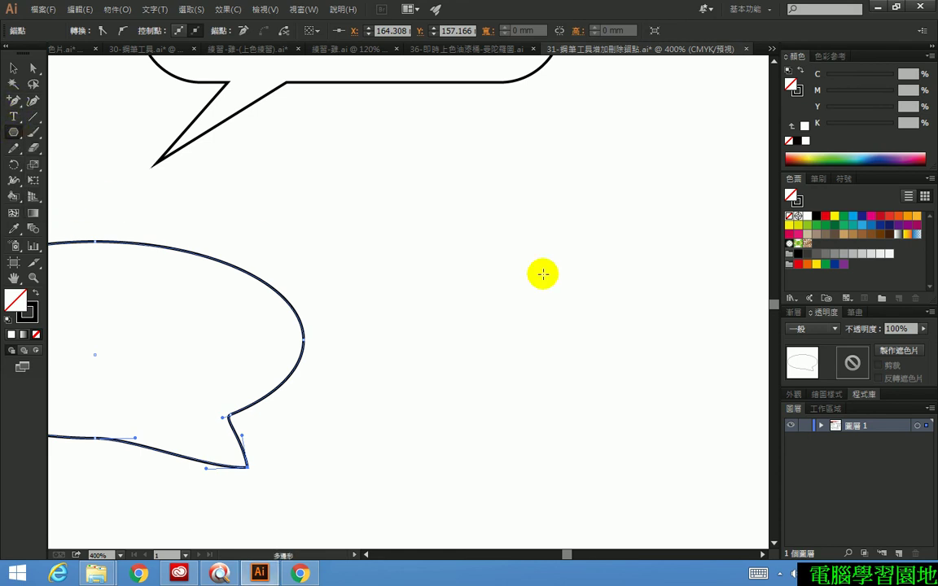
{"action": "left_click_drag", "start_coordinate": [485, 246], "coordinate": [553, 196]}
{"action": "key", "text": "Up"}
{"action": "key", "text": "Up"}
{"action": "key", "text": "Up"}
{"action": "key", "text": "Up"}
{"action": "key", "text": "Up"}
{"action": "key", "text": "Up"}
{"action": "key", "text": "Down"}
{"action": "key", "text": "Down"}
{"action": "key", "text": "Down"}
{"action": "key", "text": "Down"}
{"action": "key", "text": "Down"}
{"action": "key", "text": "Down"}
{"action": "key", "text": "Down"}
{"action": "key", "text": "Down"}
{"action": "key", "text": "Down"}
{"action": "key", "text": "a"}
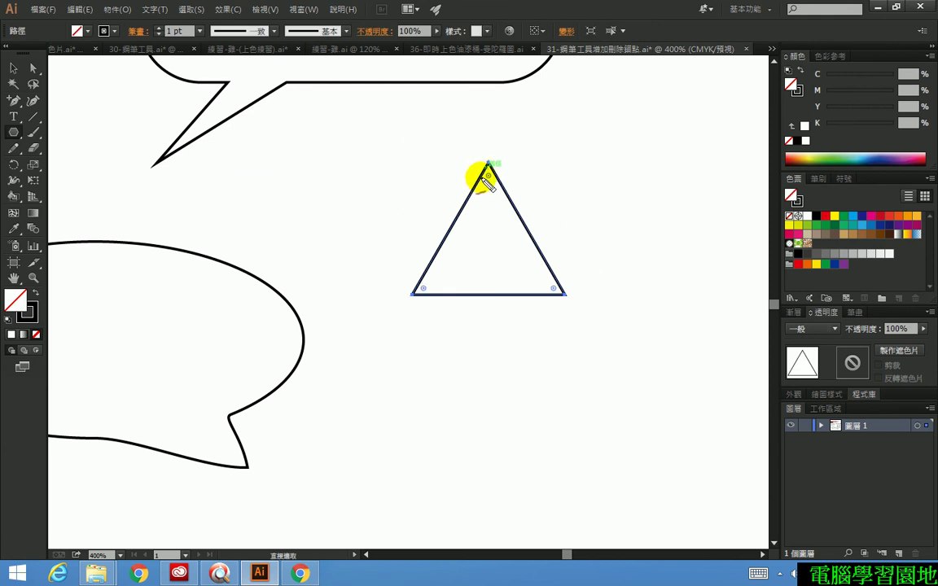
Convert the triangle's top corner into a smooth point with long horizontal handles using the Anchor Point tool, making a dome shape
{"action": "left_click", "coordinate": [18, 130]}
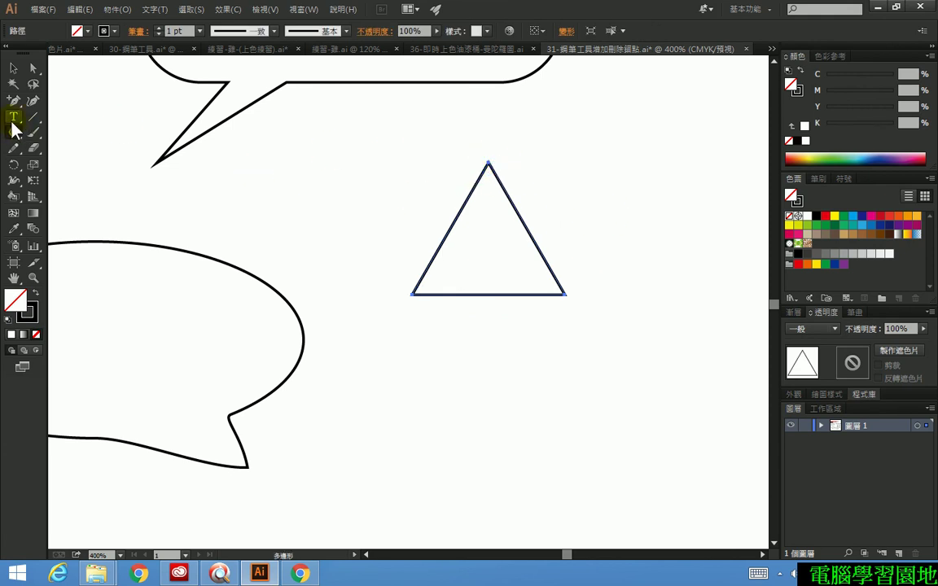
{"action": "left_click_drag", "start_coordinate": [13, 108], "coordinate": [57, 135]}
{"action": "left_click_drag", "start_coordinate": [13, 109], "coordinate": [59, 138]}
{"action": "left_click_drag", "start_coordinate": [489, 163], "coordinate": [578, 163]}
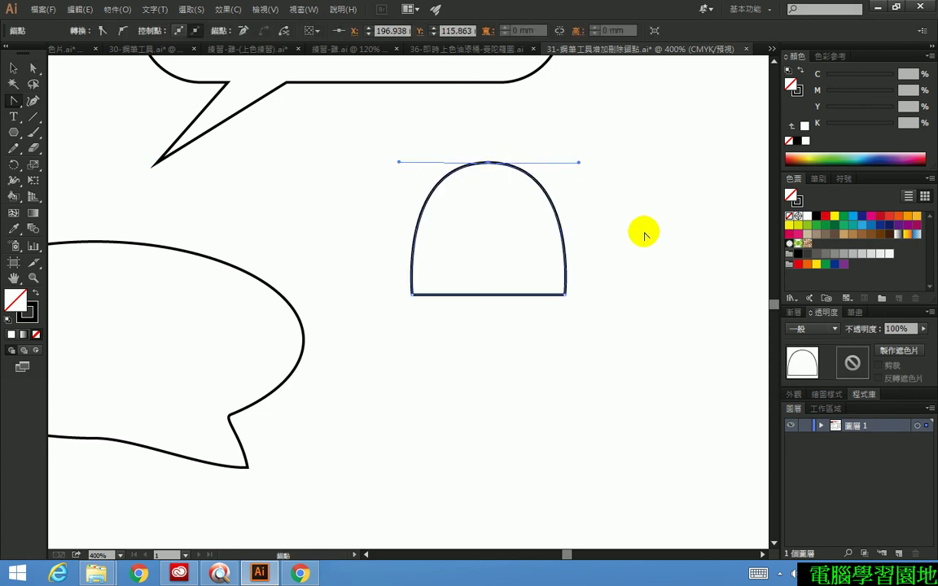
Draw an upright five-pointed star to the right of the dome shape and activate the Anchor Point tool
{"action": "left_click_drag", "start_coordinate": [528, 337], "coordinate": [364, 313]}
{"action": "left_click_drag", "start_coordinate": [16, 135], "coordinate": [57, 191]}
{"action": "mouse_move", "coordinate": [543, 271]}
{"action": "left_mouse_down"}
{"action": "mouse_move", "coordinate": [614, 284]}
{"action": "mouse_move", "coordinate": [640, 263]}
{"action": "mouse_move", "coordinate": [634, 249]}
{"action": "mouse_move", "coordinate": [611, 251]}
{"action": "mouse_move", "coordinate": [543, 199]}
{"action": "left_mouse_up"}
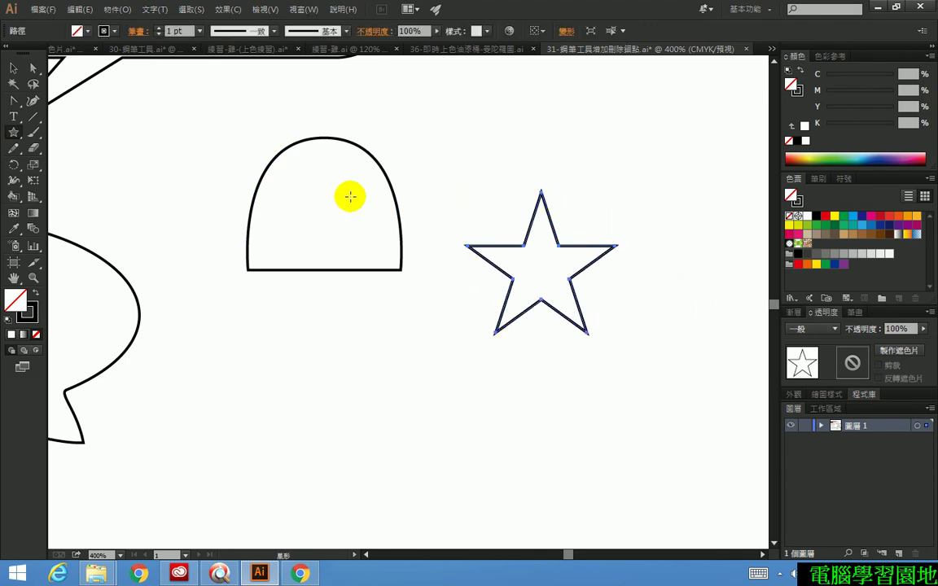
{"action": "left_click", "coordinate": [13, 101]}
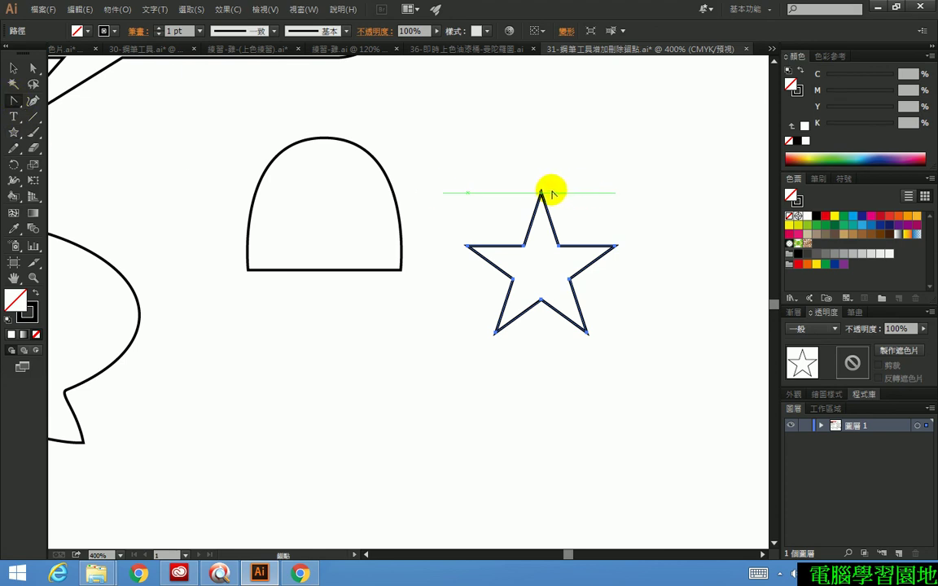
Convert the star's five outer tips into smooth points with short handles using the Anchor Point tool, rounding every arm
{"action": "mouse_move", "coordinate": [543, 193]}
{"action": "left_mouse_down"}
{"action": "mouse_move", "coordinate": [576, 190]}
{"action": "mouse_move", "coordinate": [559, 193]}
{"action": "left_mouse_up"}
{"action": "mouse_move", "coordinate": [615, 246]}
{"action": "left_mouse_down"}
{"action": "mouse_move", "coordinate": [603, 220]}
{"action": "mouse_move", "coordinate": [603, 250]}
{"action": "mouse_move", "coordinate": [599, 219]}
{"action": "mouse_move", "coordinate": [612, 241]}
{"action": "left_mouse_up"}
{"action": "left_click_drag", "start_coordinate": [625, 277], "coordinate": [620, 260]}
{"action": "mouse_move", "coordinate": [586, 334]}
{"action": "left_mouse_down"}
{"action": "mouse_move", "coordinate": [601, 318]}
{"action": "mouse_move", "coordinate": [561, 334]}
{"action": "mouse_move", "coordinate": [573, 345]}
{"action": "left_mouse_up"}
{"action": "left_click_drag", "start_coordinate": [494, 329], "coordinate": [478, 321]}
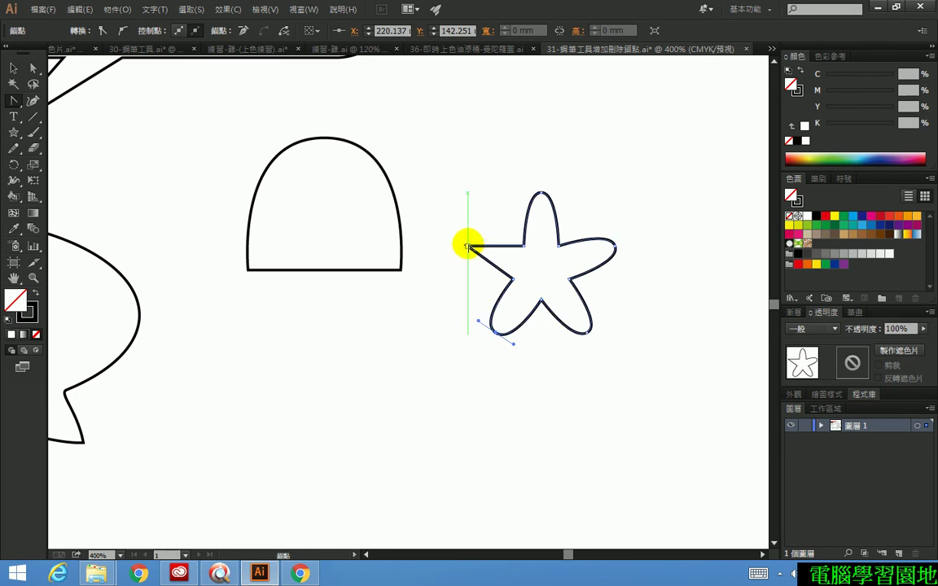
{"action": "left_click_drag", "start_coordinate": [470, 245], "coordinate": [475, 235]}
{"action": "left_click_drag", "start_coordinate": [474, 232], "coordinate": [470, 230]}
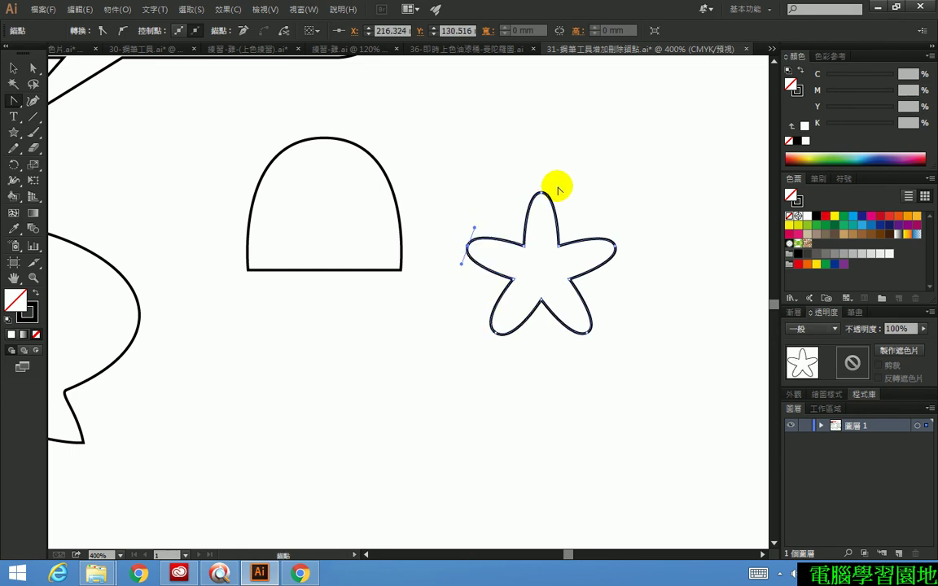
Pull longer horizontal handles from the star's top tip to widen the upper arm, and deselect the shape
{"action": "left_click_drag", "start_coordinate": [542, 193], "coordinate": [568, 193]}
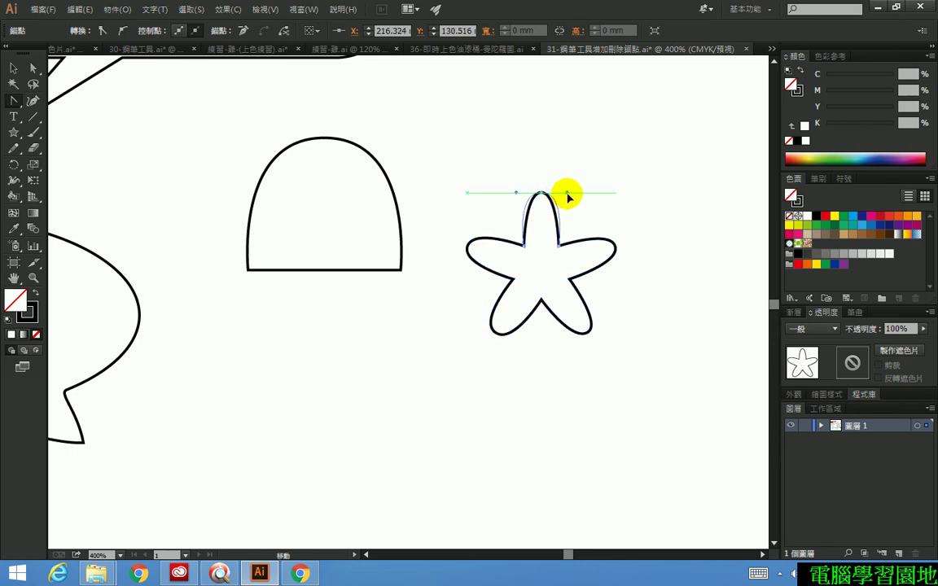
{"action": "left_click", "coordinate": [15, 68]}
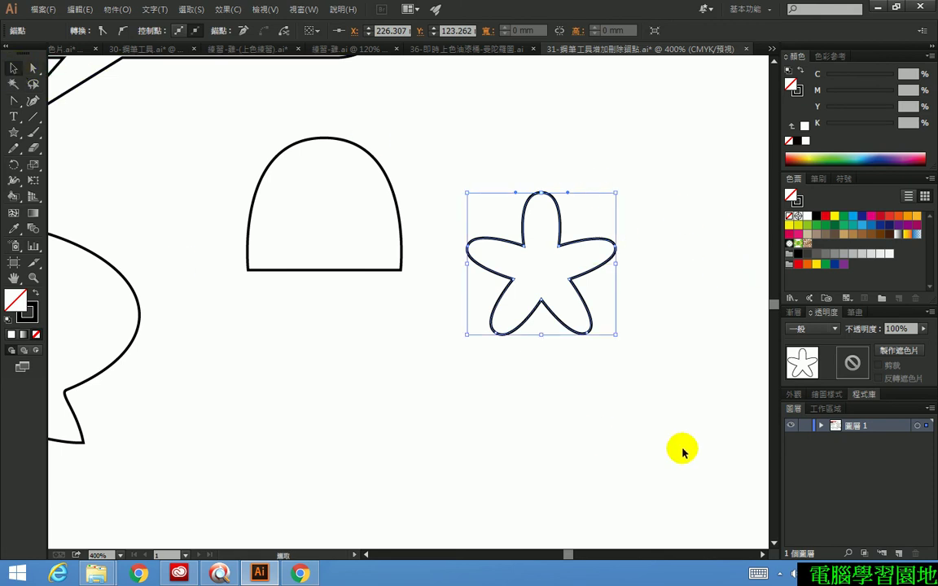
{"action": "left_click", "coordinate": [681, 441]}
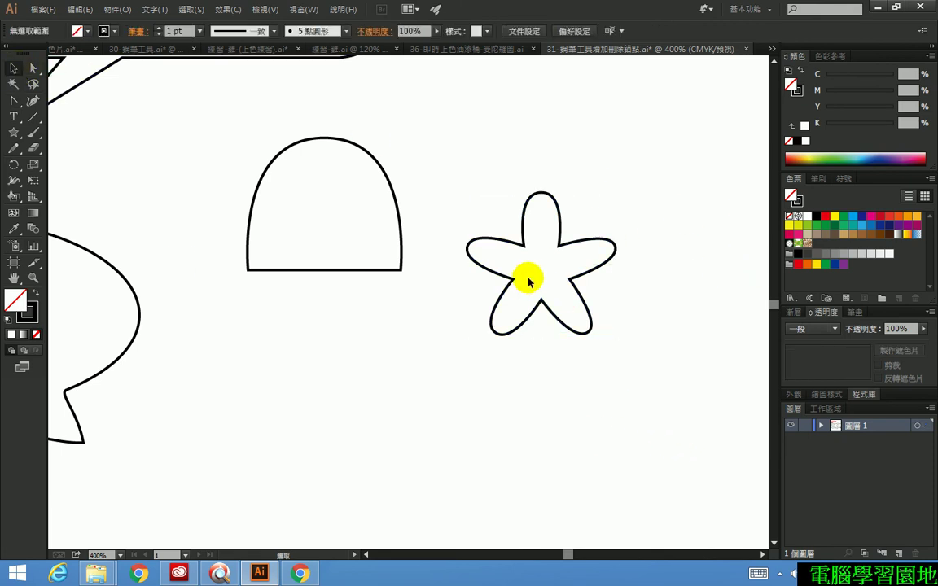
Try converting the star's left inner corner to a smooth point and back to a corner with the Anchor Point tool, and undo the conversions
{"action": "left_click", "coordinate": [16, 106]}
{"action": "left_click", "coordinate": [515, 279]}
{"action": "left_click_drag", "start_coordinate": [515, 278], "coordinate": [509, 264]}
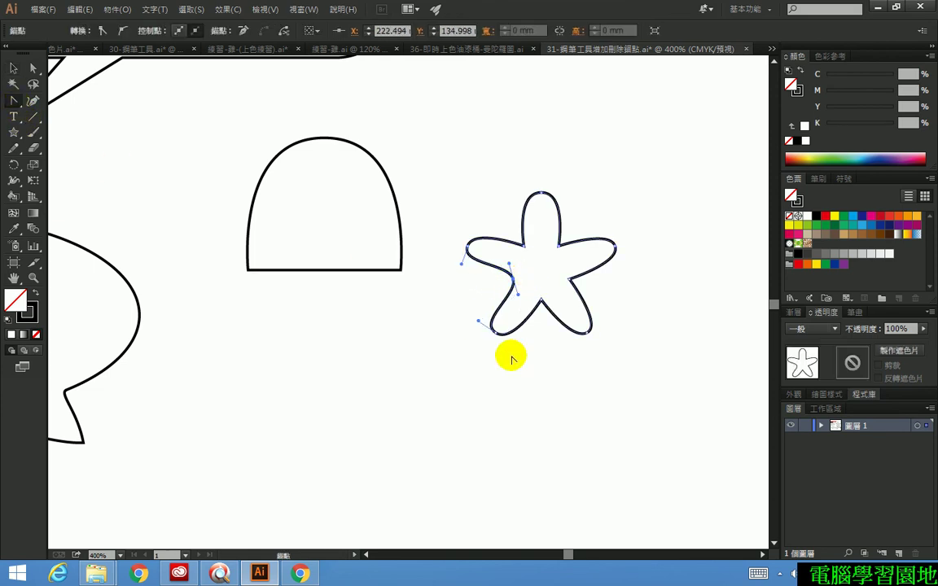
{"action": "left_click", "coordinate": [512, 280]}
{"action": "key", "text": "ctrl+z"}
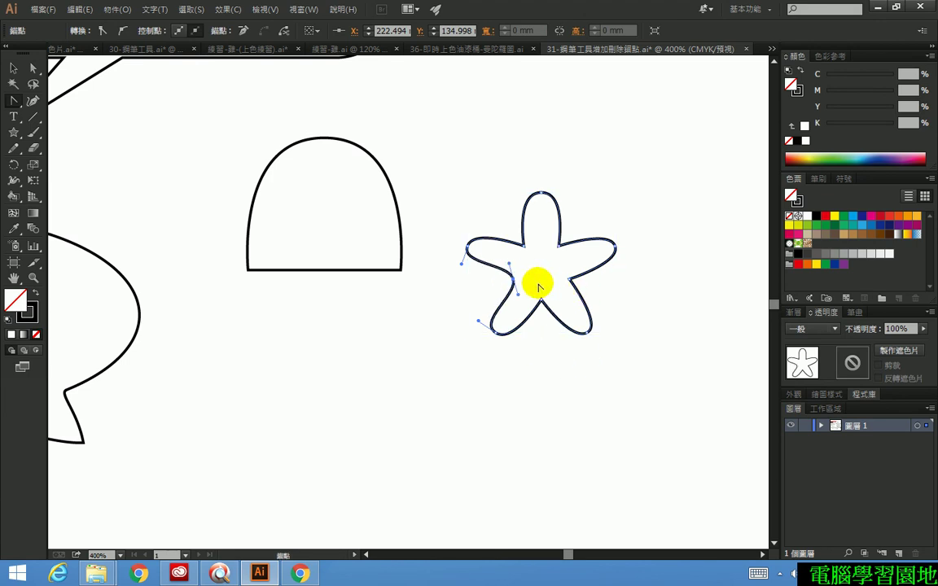
{"action": "key", "text": "ctrl+z"}
{"action": "left_click_drag", "start_coordinate": [16, 105], "coordinate": [60, 148]}
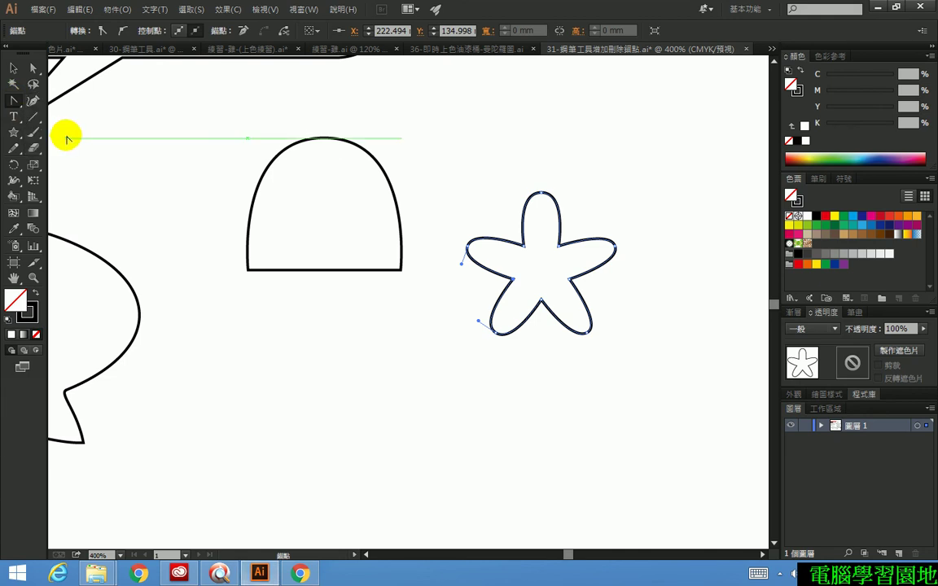